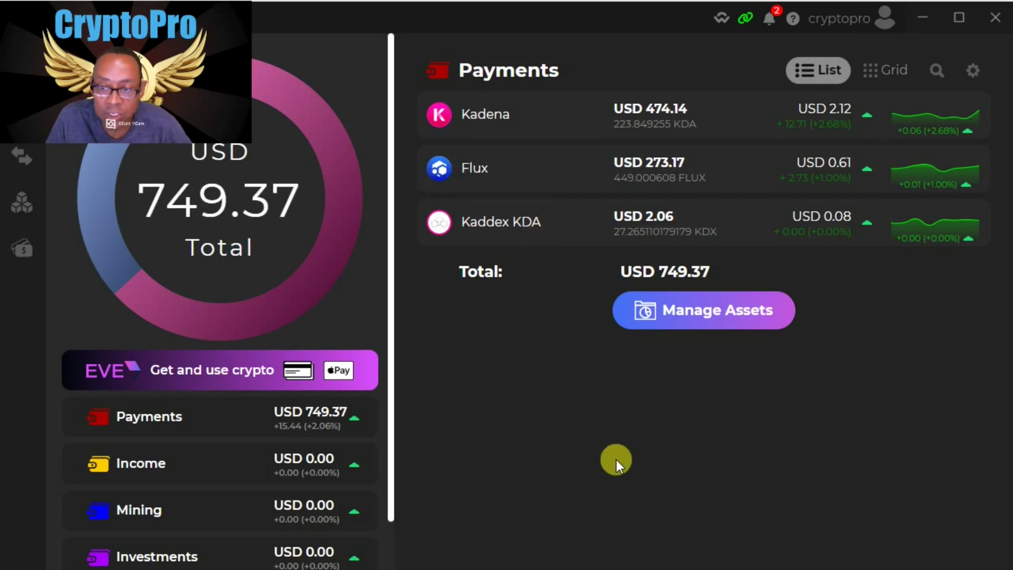
Bring up the Asset management options from the Payments wallet.
left_click(717, 317)
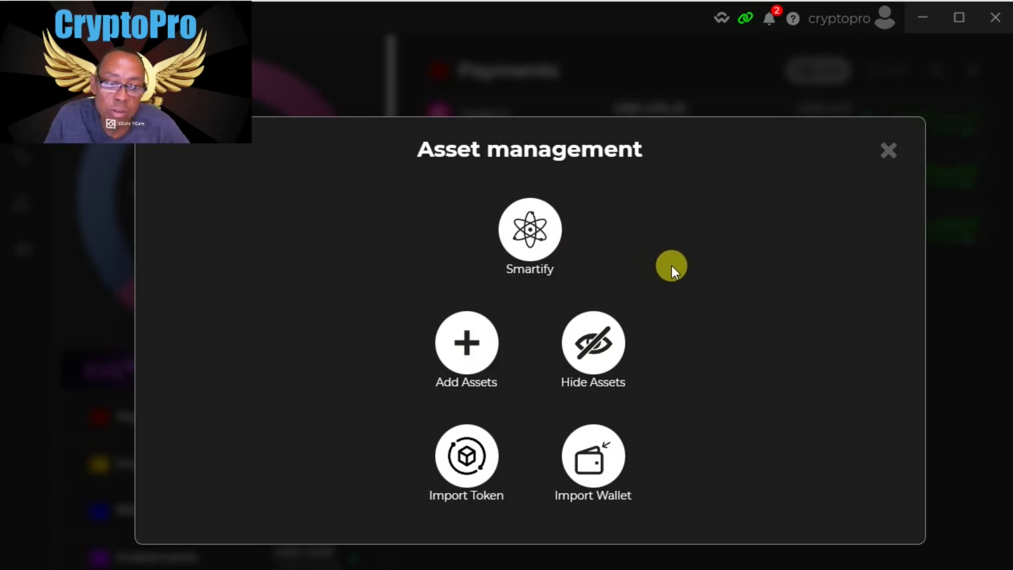
Choose Import Token to see the list of supported blockchains.
left_click(482, 469)
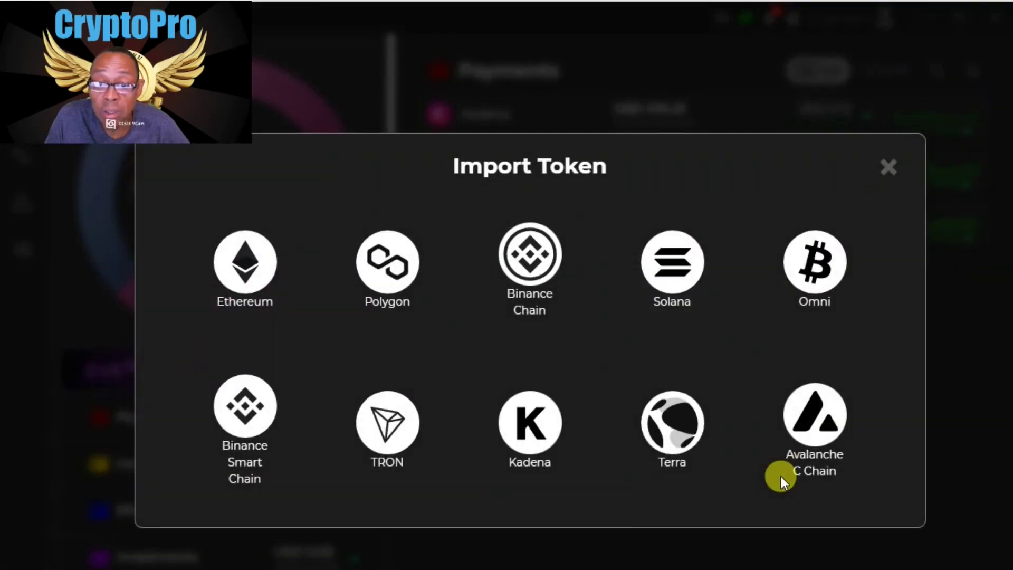
Start a Kadena token import named Kaddex with ticker KDX and namespace kaddex.dex.
left_click(532, 428)
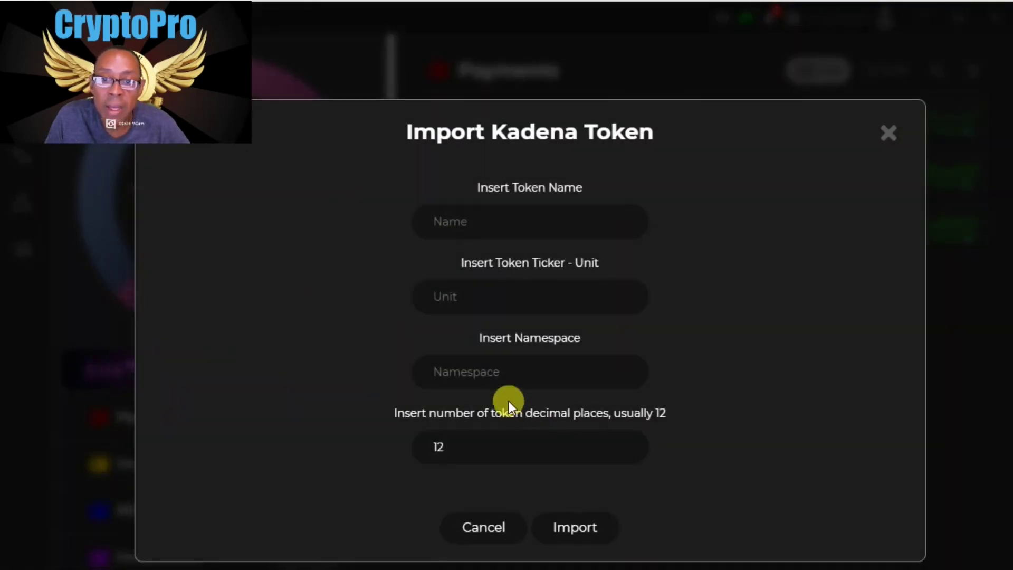
left_click(576, 228)
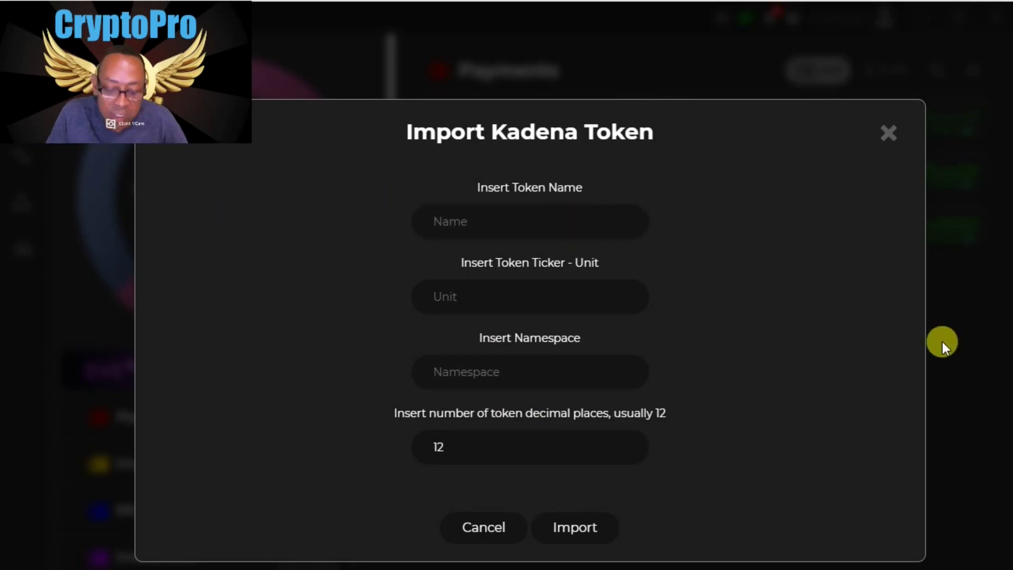
type("Ka")
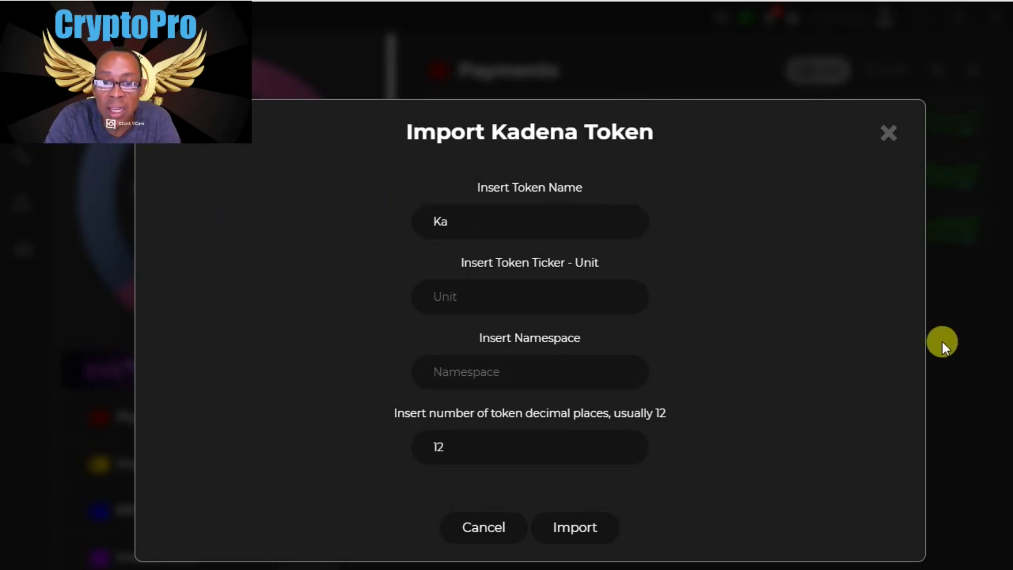
type("ddex")
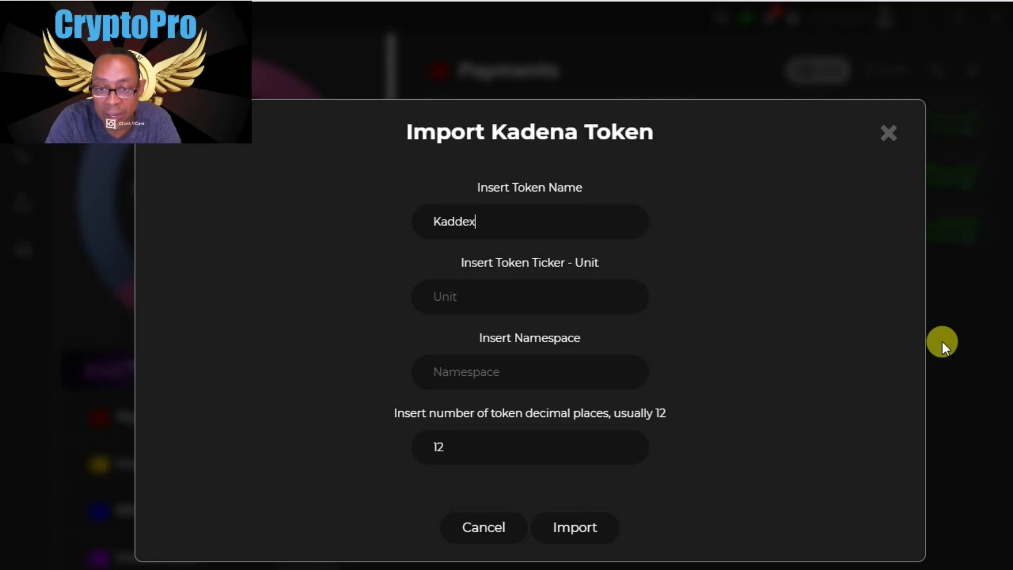
key("Tab")
type("KDX")
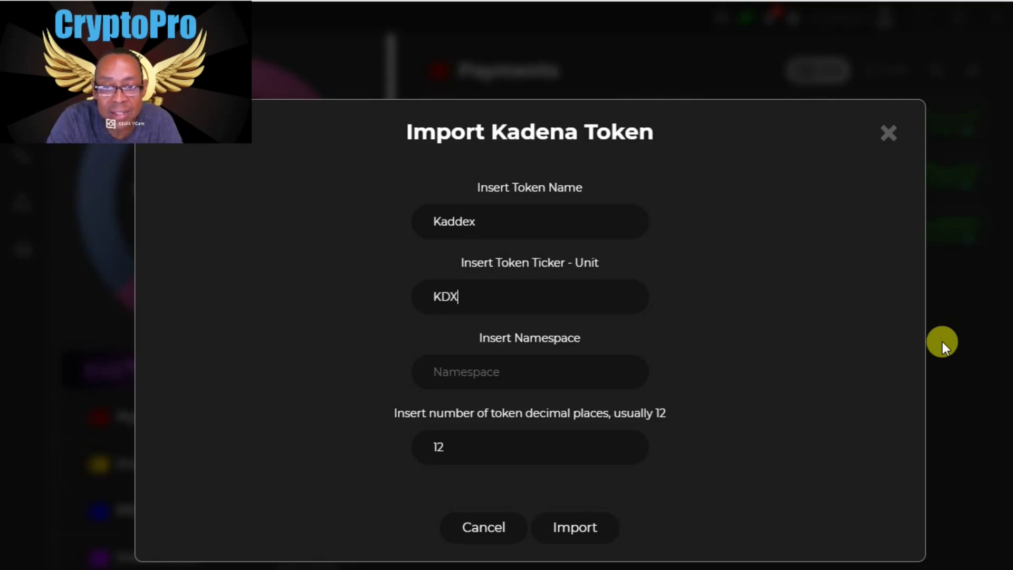
key("Tab")
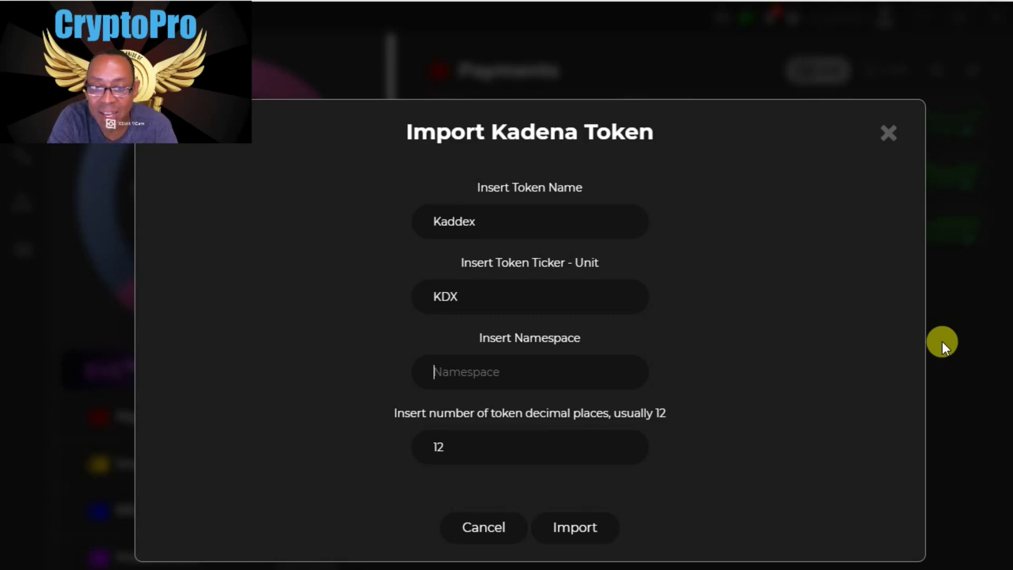
type("kadd")
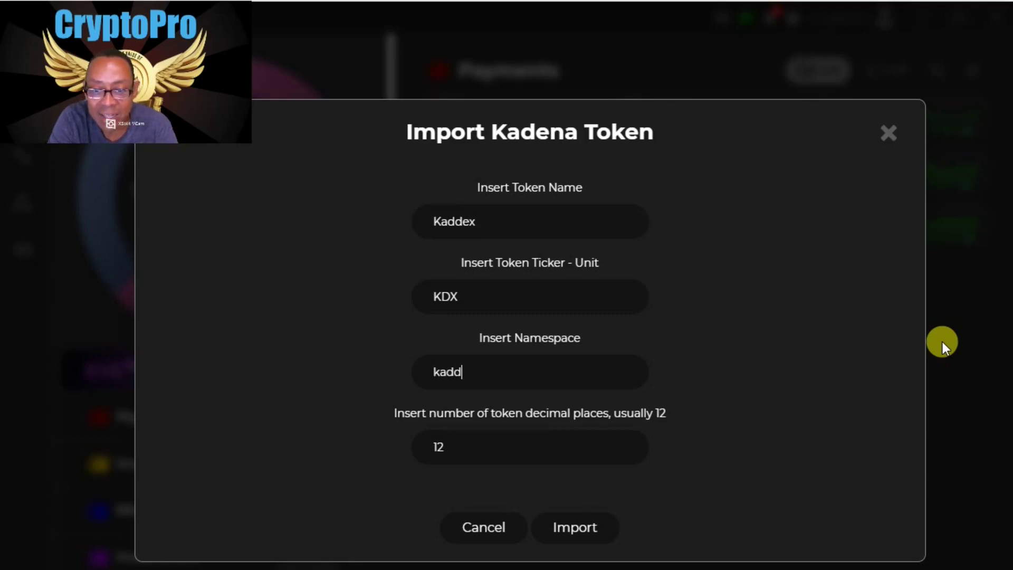
type("ex.")
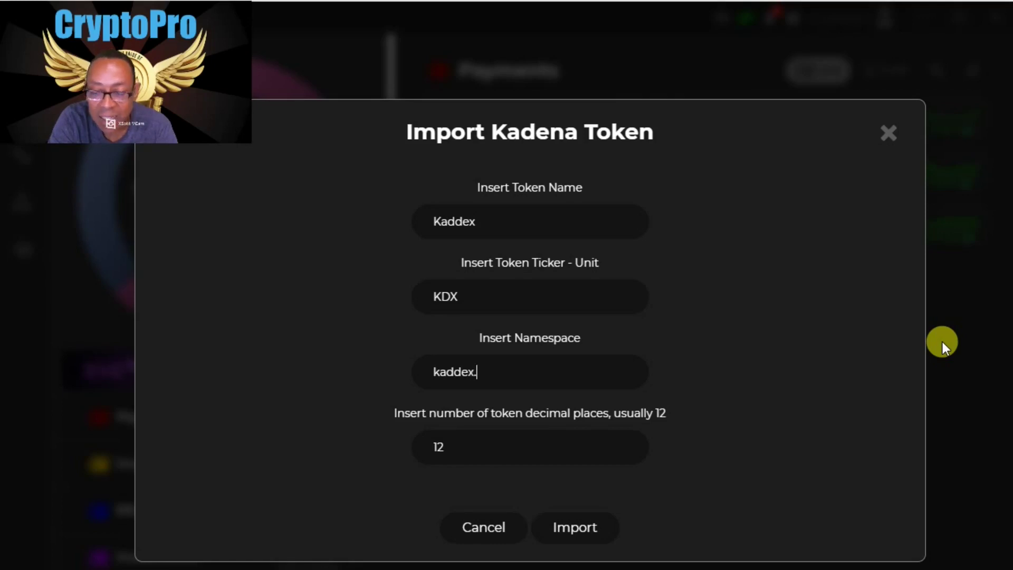
type("dex")
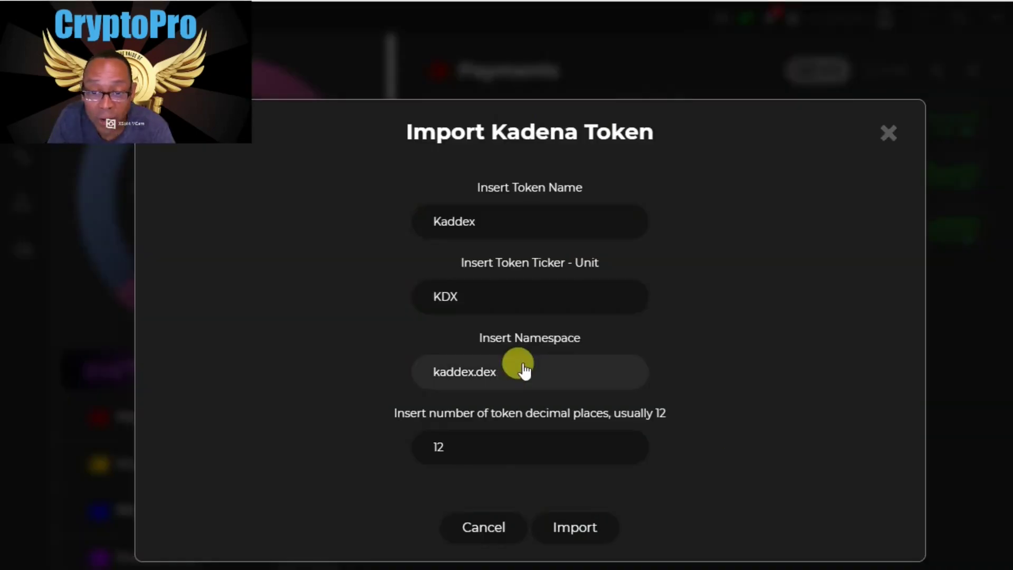
Correct the namespace to kaddex.kdx, then cancel the Kadena token import.
key("BackSpace")
key("BackSpace")
key("BackSpace")
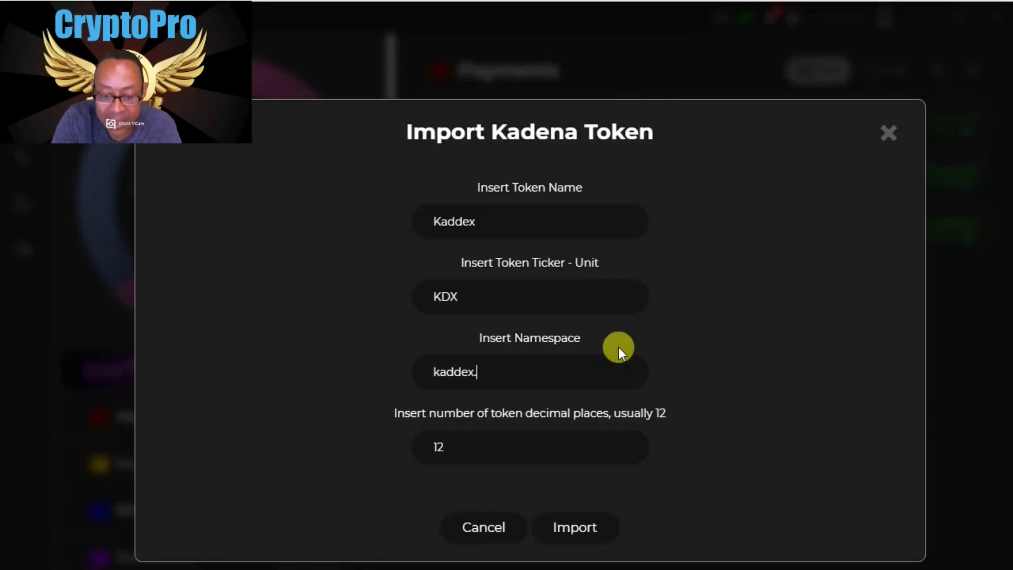
type("kdx")
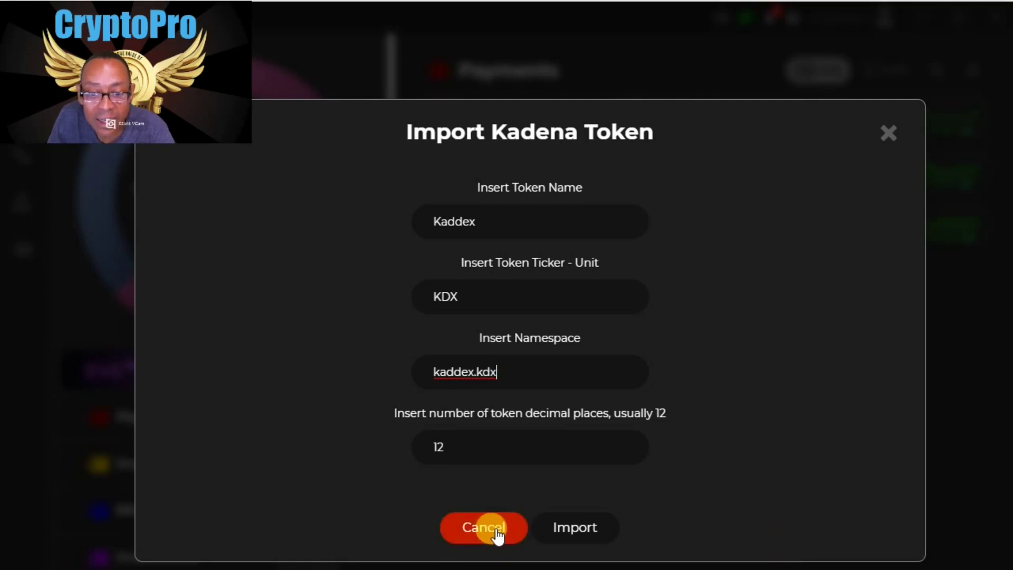
left_click(475, 527)
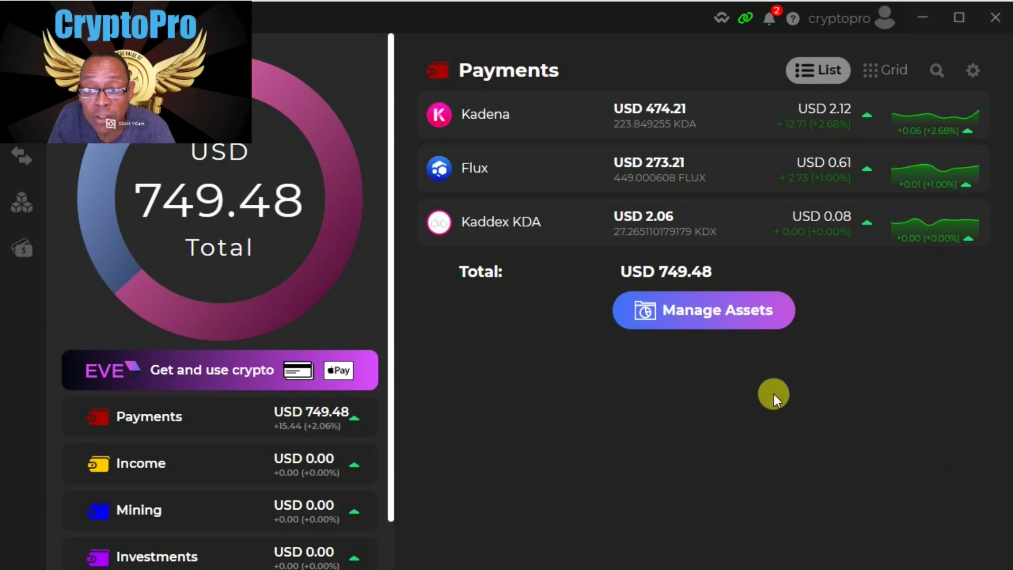
left_click(705, 312)
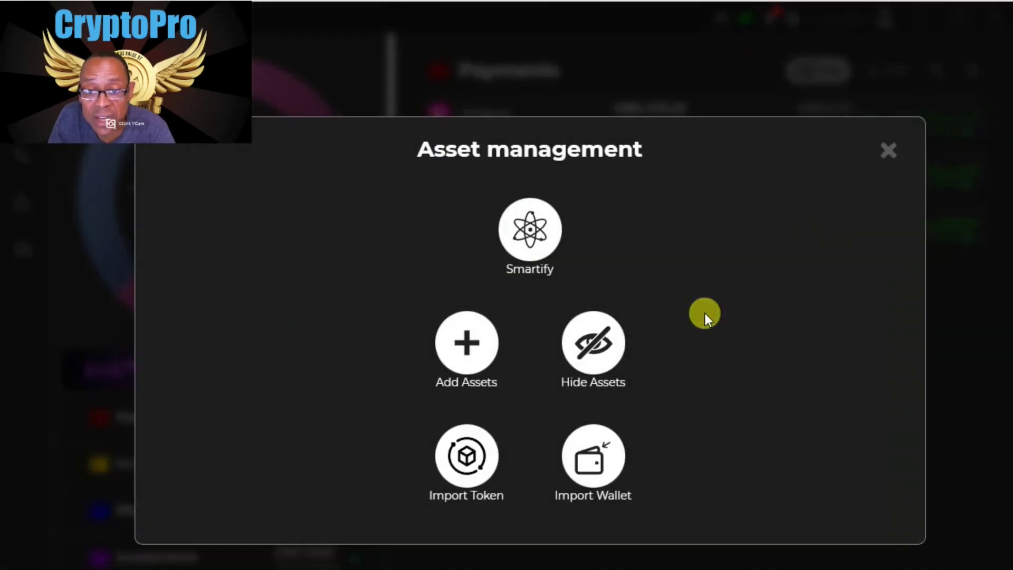
left_click(889, 151)
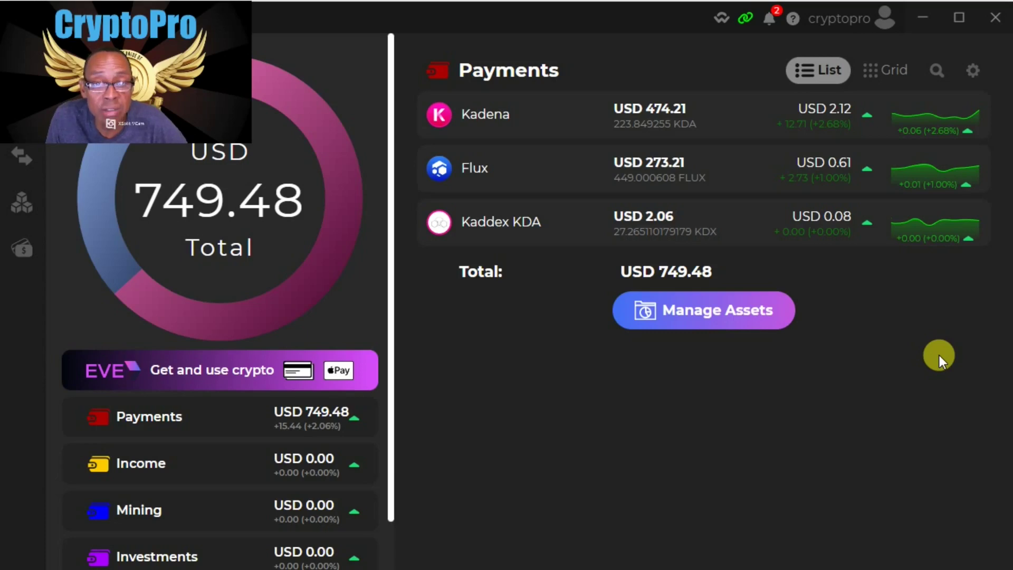
Open Kaddex KDA details and view its chart at 1D, 1W, 1M, 3M, 1Y, ALL, then 1D.
left_click(679, 226)
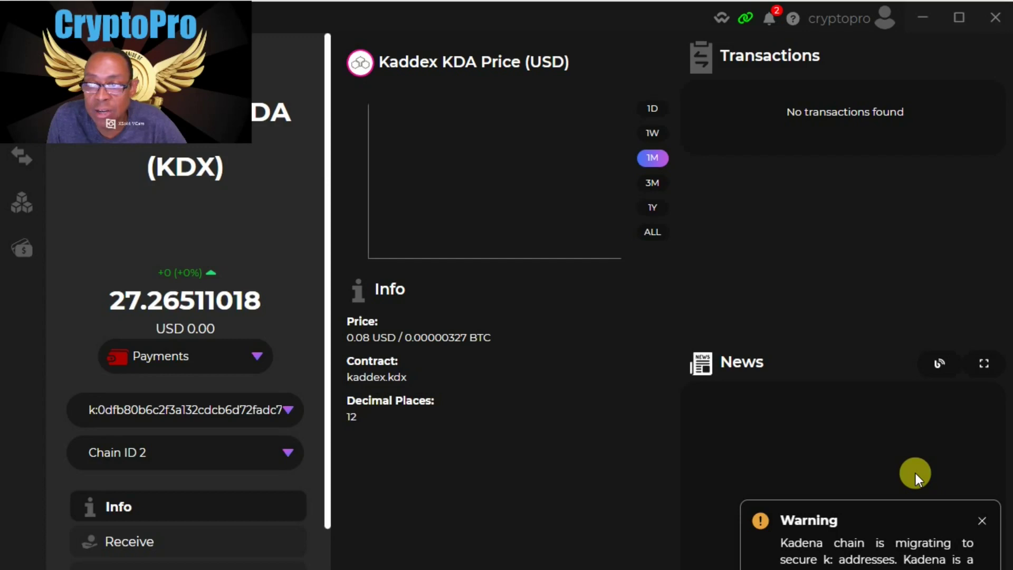
left_click(651, 109)
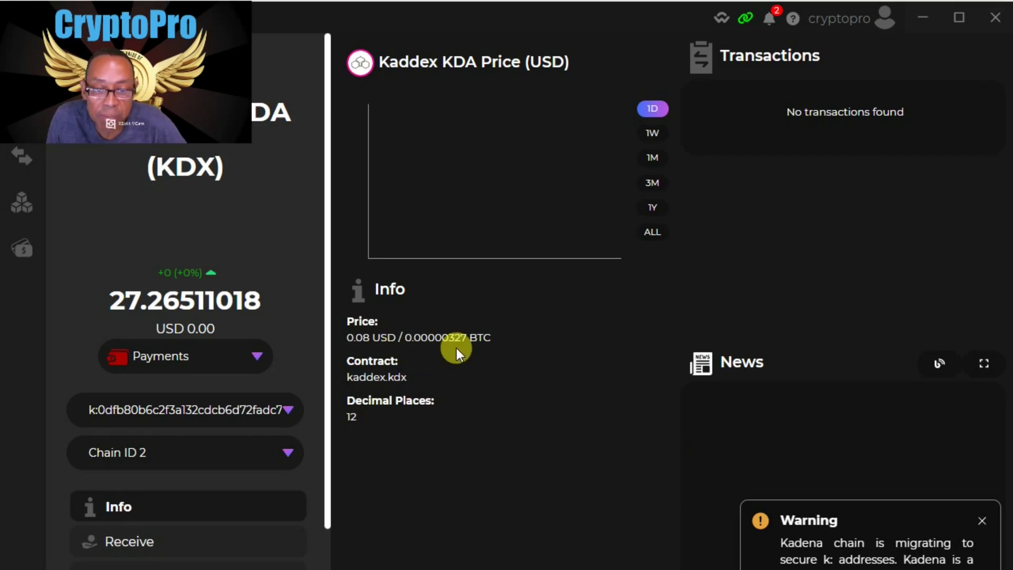
left_click(653, 133)
left_click(653, 157)
left_click(653, 183)
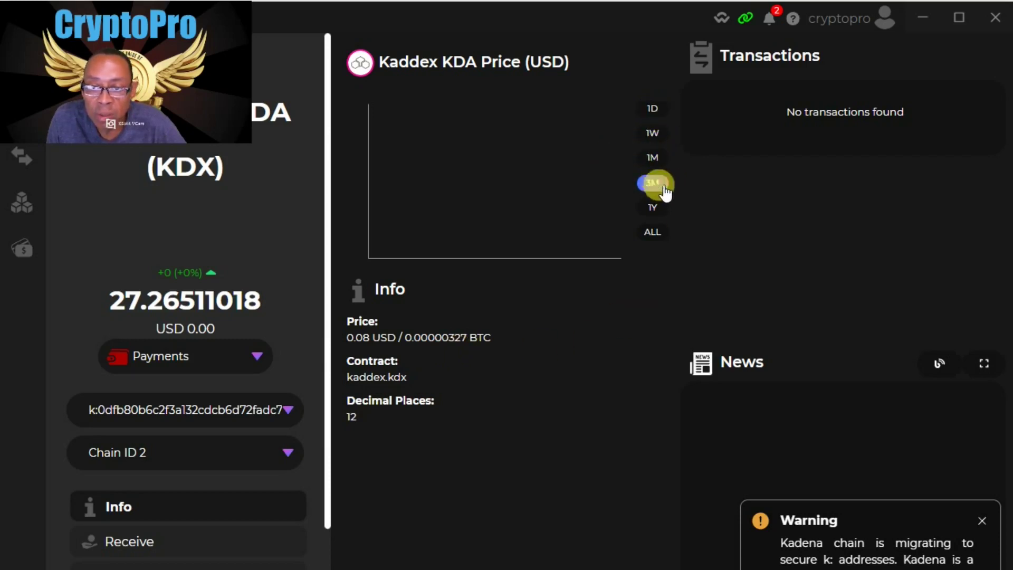
left_click(653, 207)
left_click(653, 235)
left_click(658, 234)
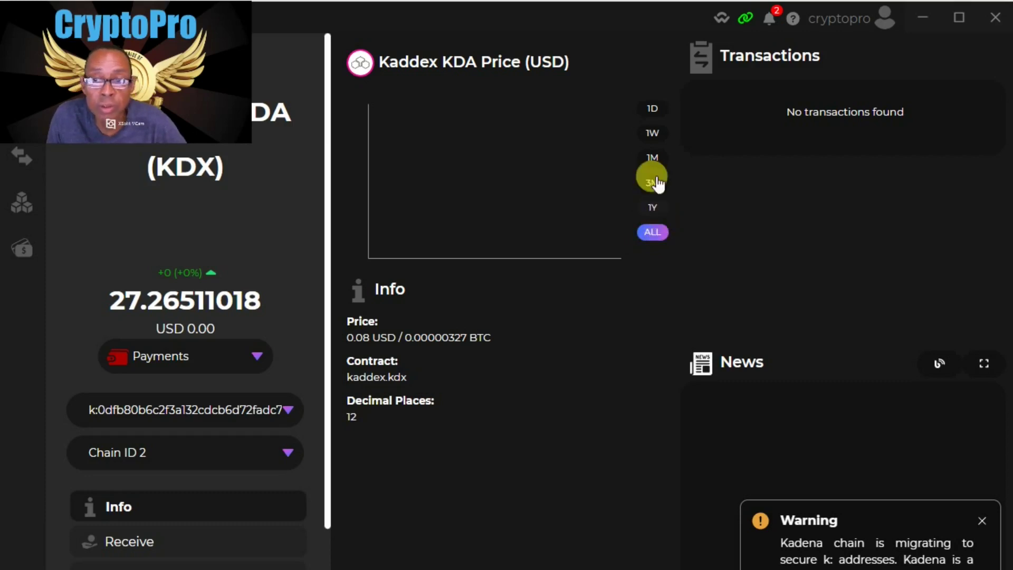
left_click(655, 112)
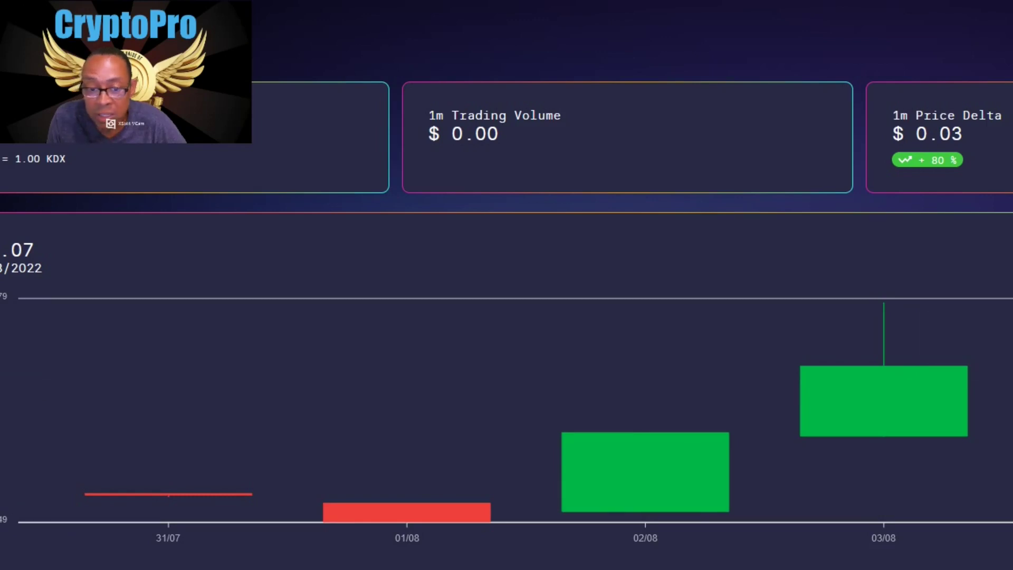
Review the KDX daily price candles, then close the browser to return to the wallet.
mouse_move(74, 499)
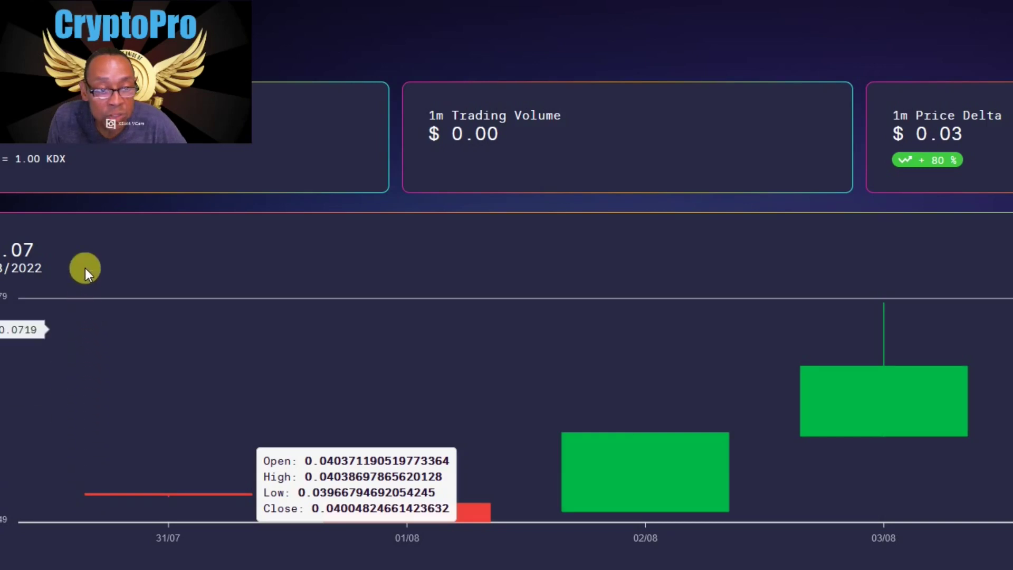
mouse_move(146, 346)
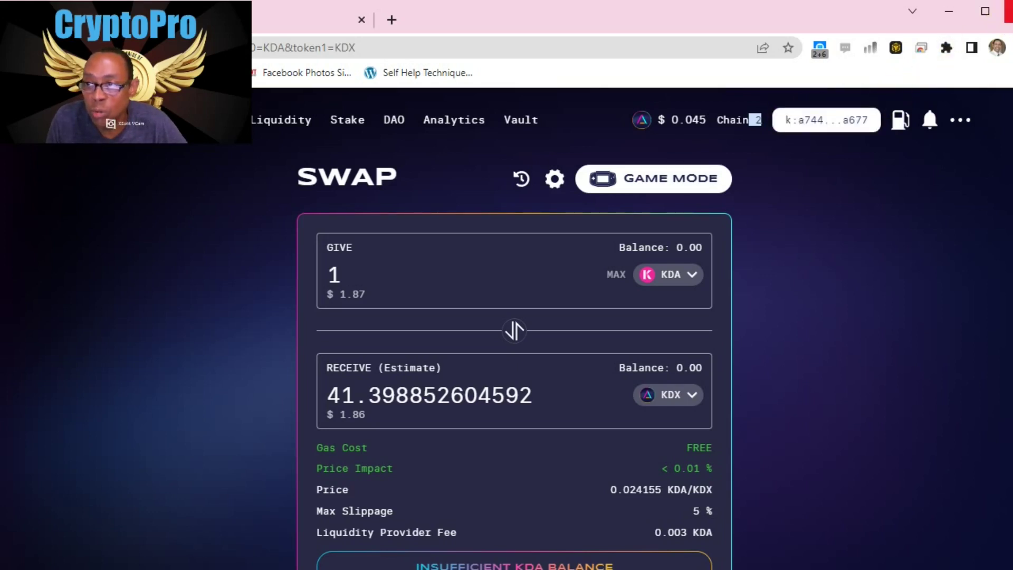
left_click(1009, 10)
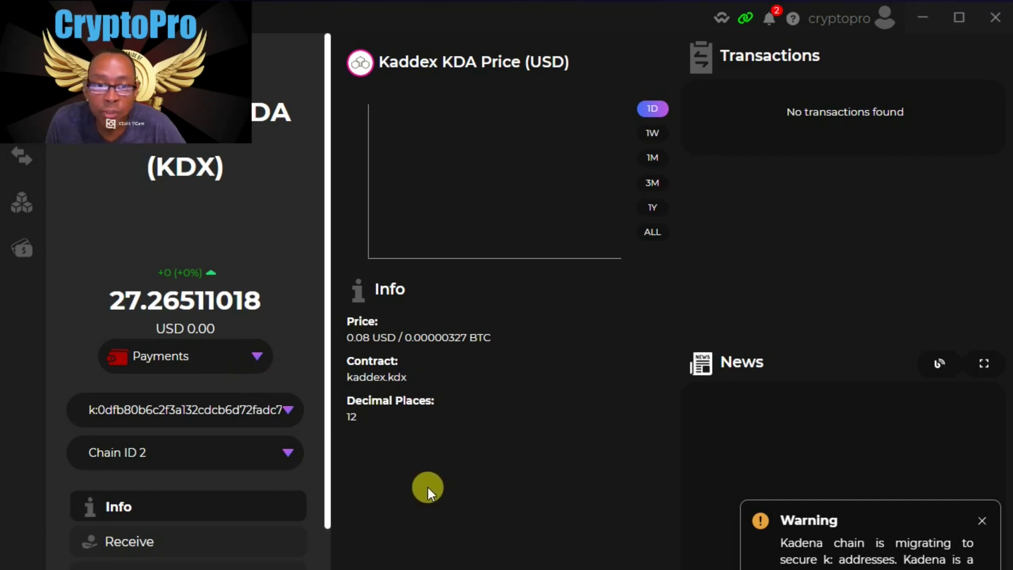
left_click(288, 452)
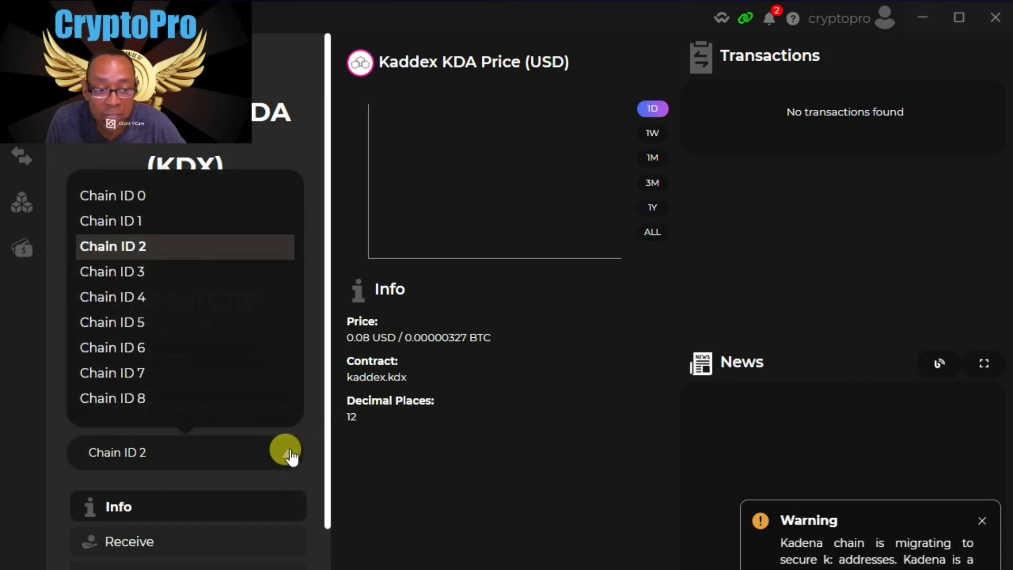
left_click(288, 451)
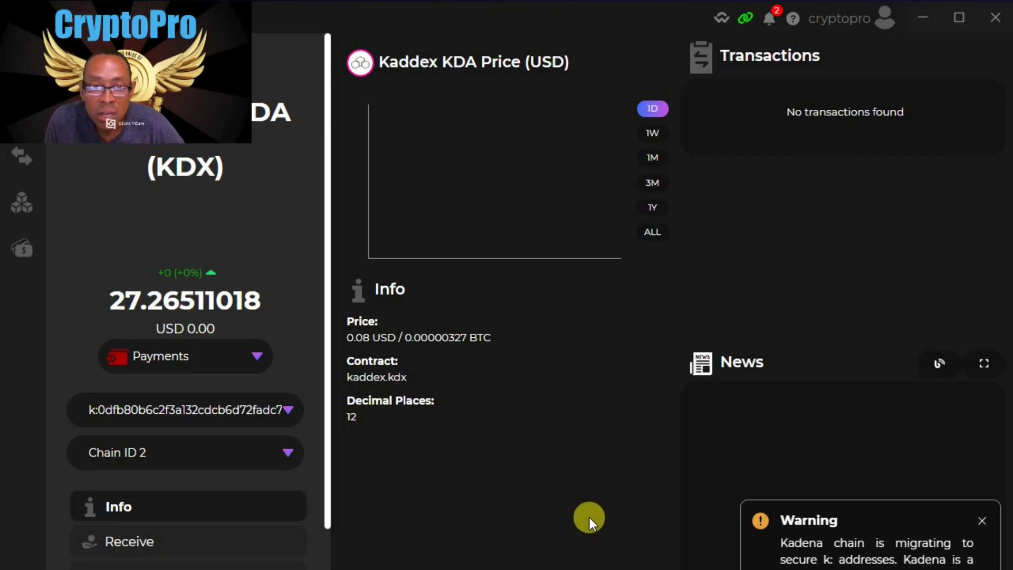